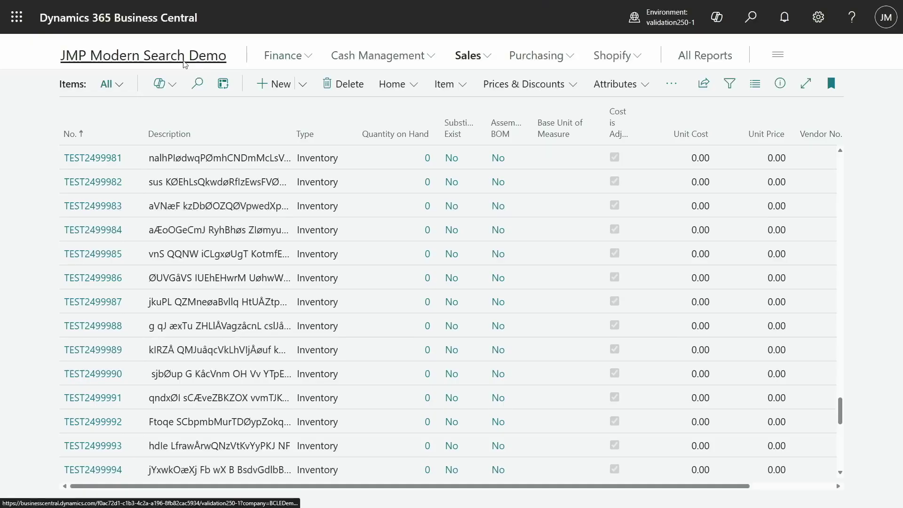
Step: Return to the JMP Modern Search Demo Role Center via the company name
{"action": "left_click", "coordinate": [238, 47]}
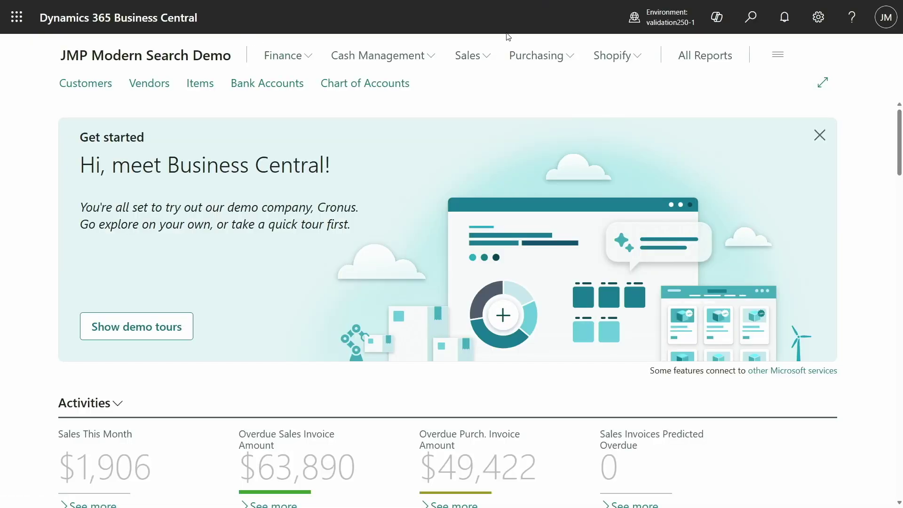
{"action": "left_click", "coordinate": [751, 17]}
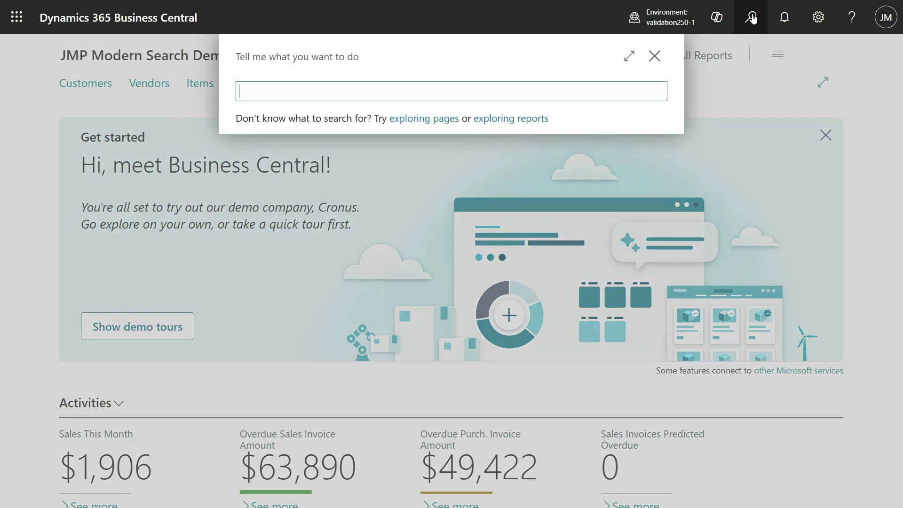
{"action": "type", "text": "feature management"}
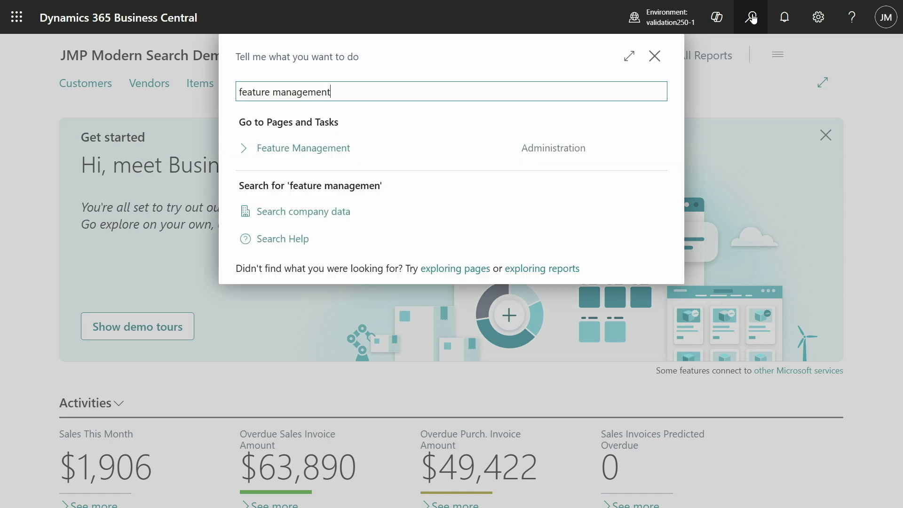
{"action": "left_click", "coordinate": [343, 161]}
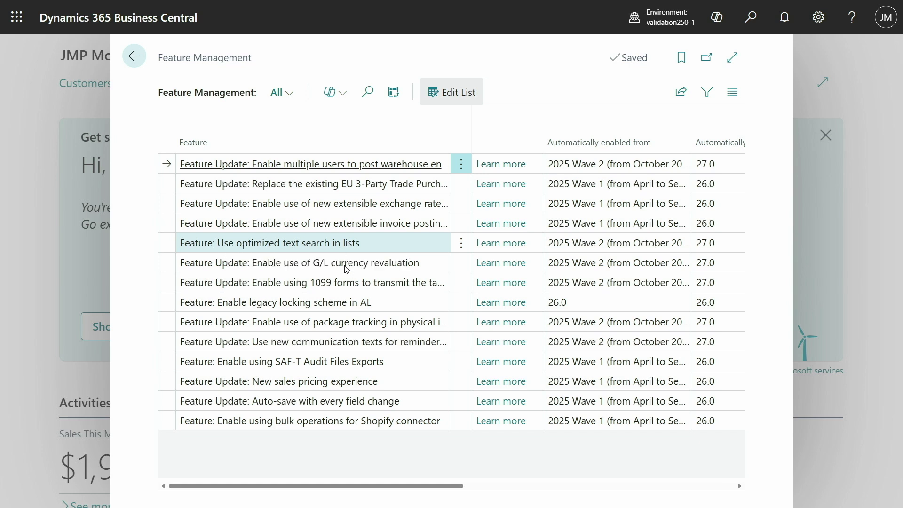
{"action": "left_click_drag", "start_coordinate": [352, 490], "coordinate": [500, 498]}
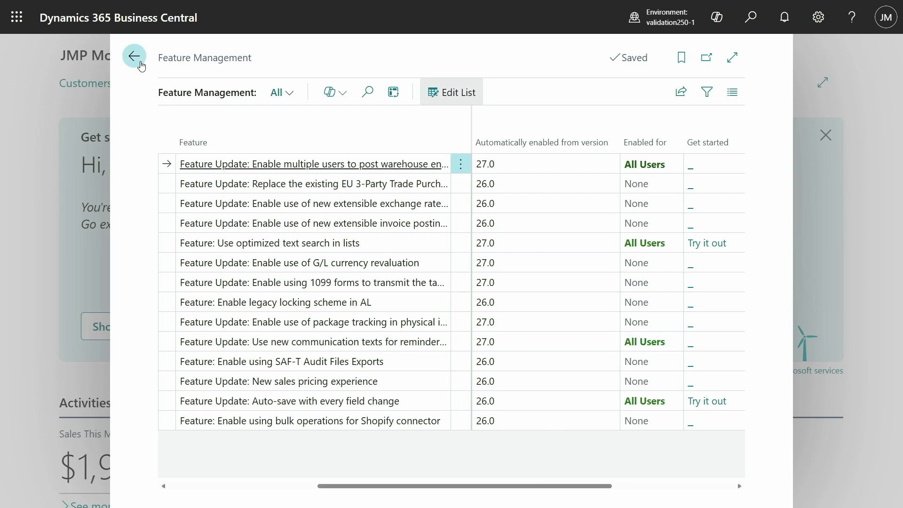
{"action": "left_click", "coordinate": [134, 56]}
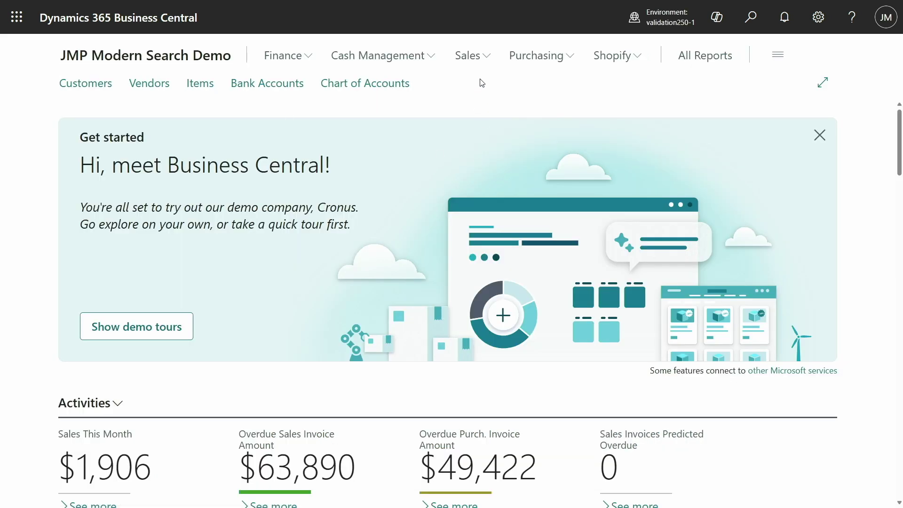
Step: Open the Items list from Sales and search it for 'beans roasted'
{"action": "left_click", "coordinate": [487, 59]}
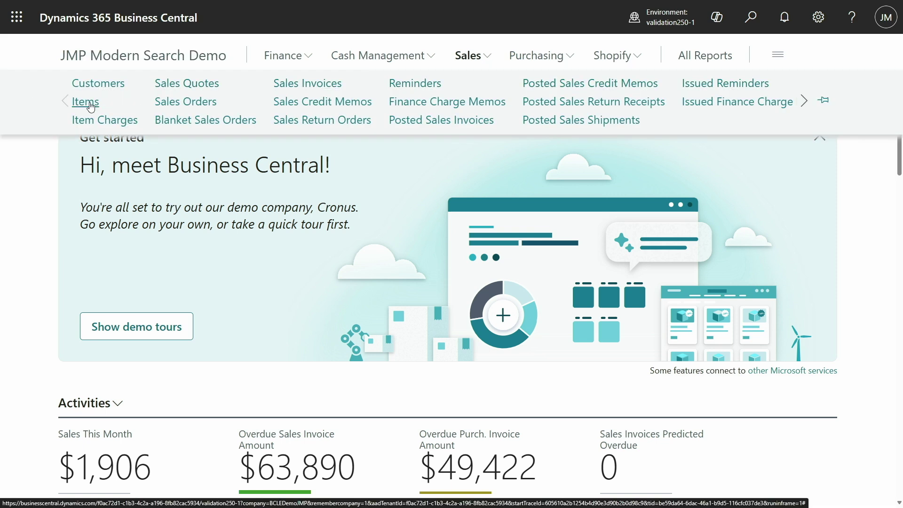
{"action": "left_click", "coordinate": [87, 102]}
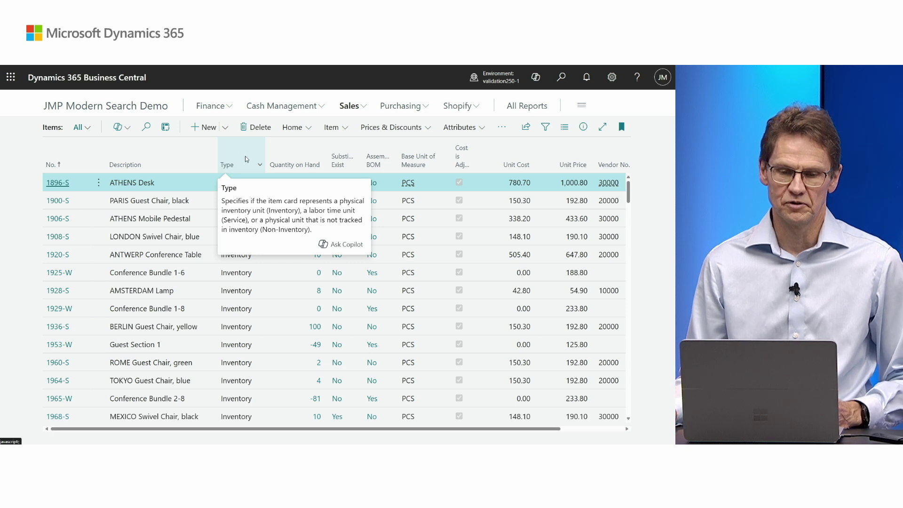
{"action": "mouse_move", "coordinate": [167, 158]}
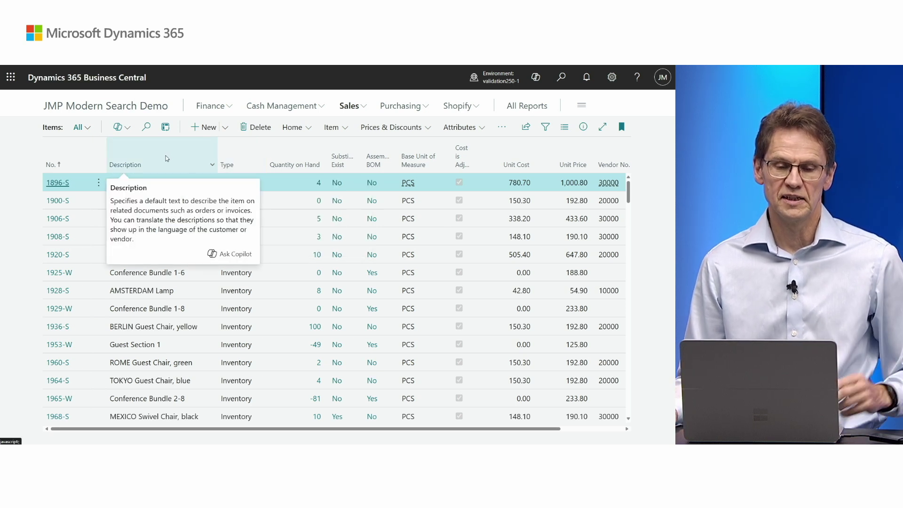
{"action": "left_click", "coordinate": [150, 135]}
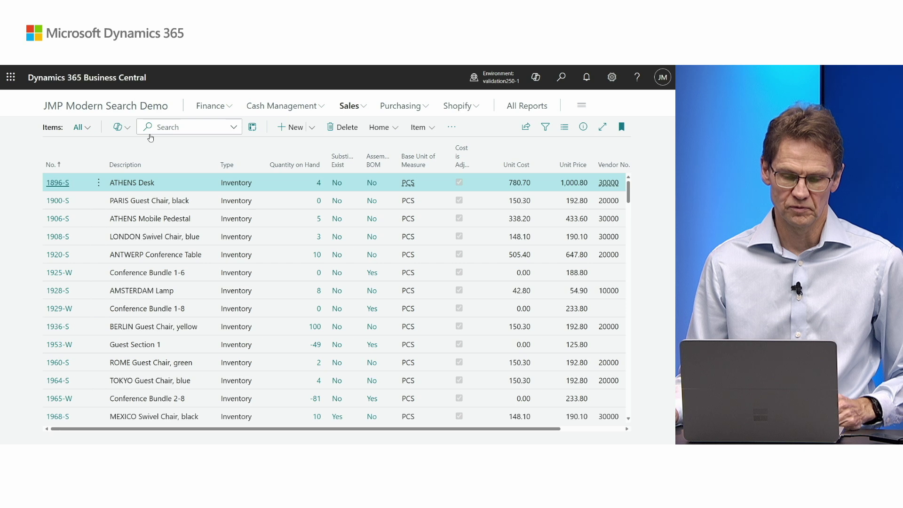
{"action": "type", "text": "beans"}
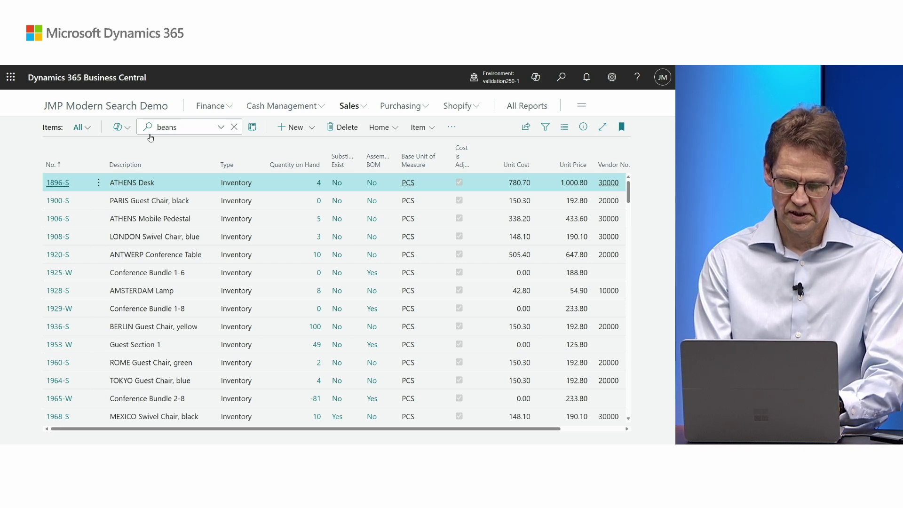
{"action": "type", "text": " roasted"}
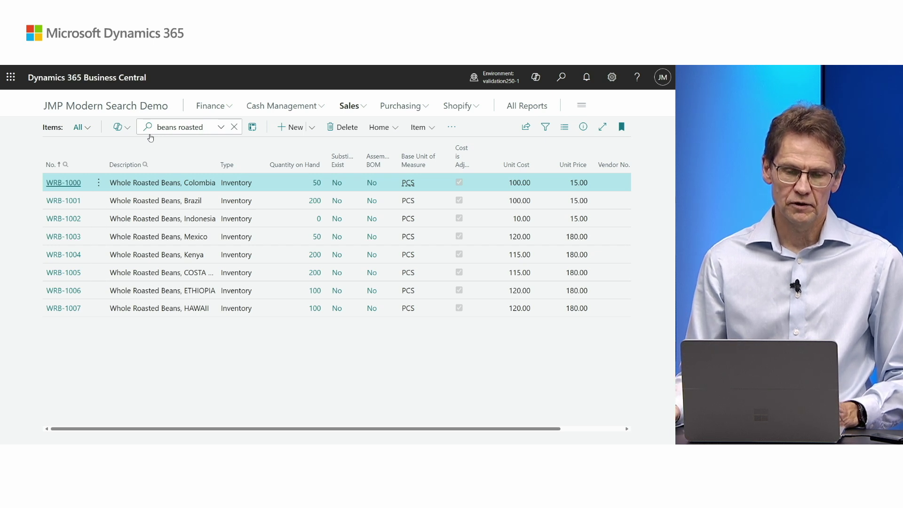
Step: Change the search to 'beans braz' and switch the Items list to legacy search
{"action": "key", "text": "BackSpace"}
{"action": "key", "text": "BackSpace"}
{"action": "key", "text": "BackSpace"}
{"action": "key", "text": "BackSpace"}
{"action": "key", "text": "BackSpace"}
{"action": "key", "text": "BackSpace"}
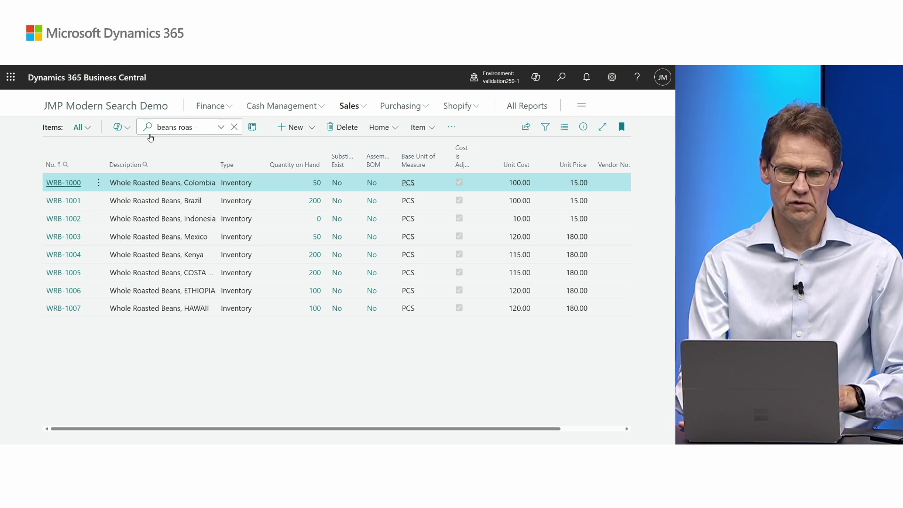
{"action": "key", "text": "BackSpace"}
{"action": "type", "text": "brazil"}
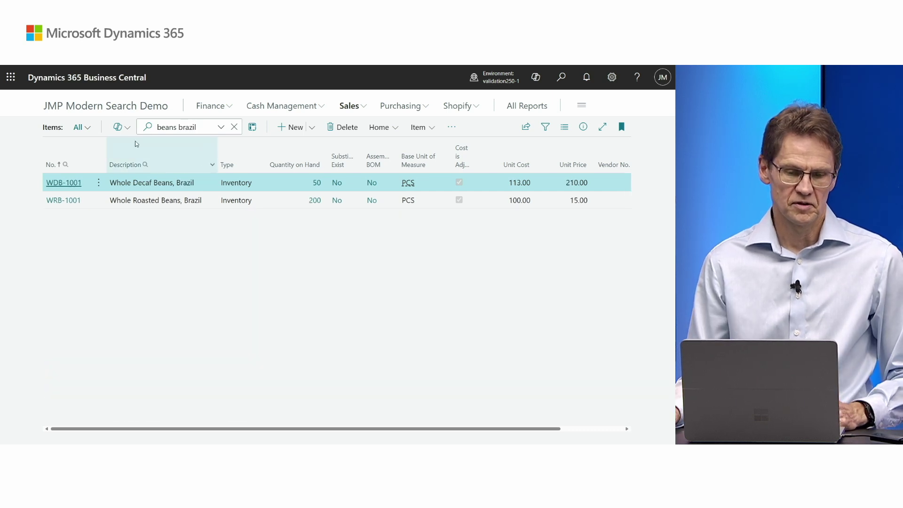
{"action": "left_click", "coordinate": [221, 127]}
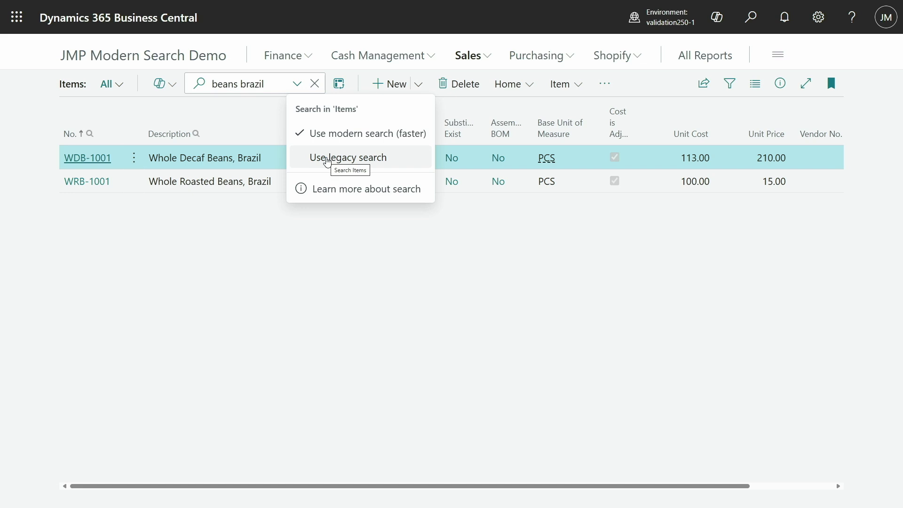
{"action": "left_click", "coordinate": [244, 183]}
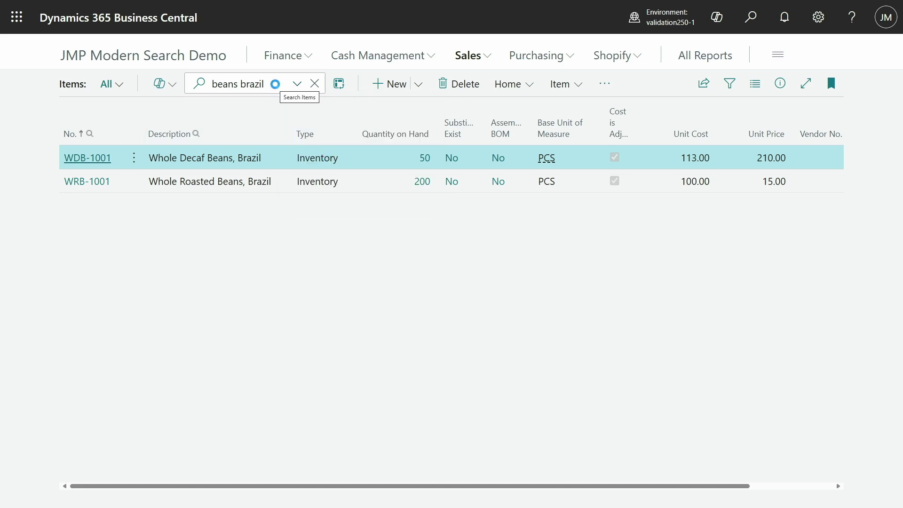
{"action": "left_click", "coordinate": [273, 84]}
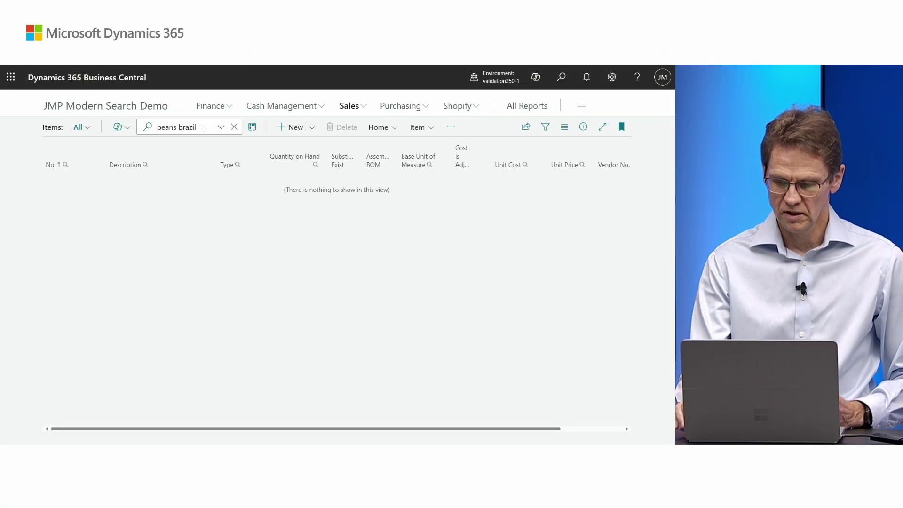
{"action": "key", "text": "BackSpace"}
{"action": "key", "text": "BackSpace"}
{"action": "key", "text": "BackSpace"}
{"action": "key", "text": "BackSpace"}
{"action": "key", "text": "BackSpace"}
{"action": "key", "text": "BackSpace"}
{"action": "key", "text": "BackSpace"}
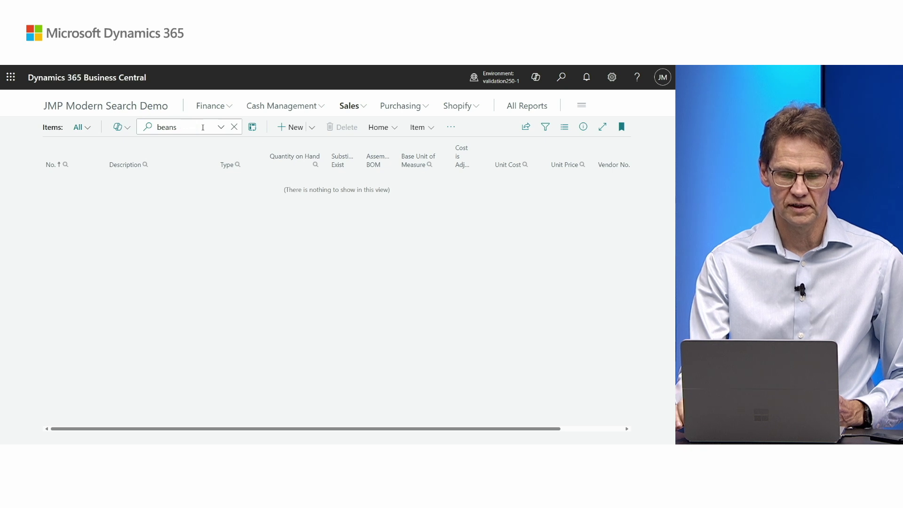
{"action": "type", "text": ", brazil"}
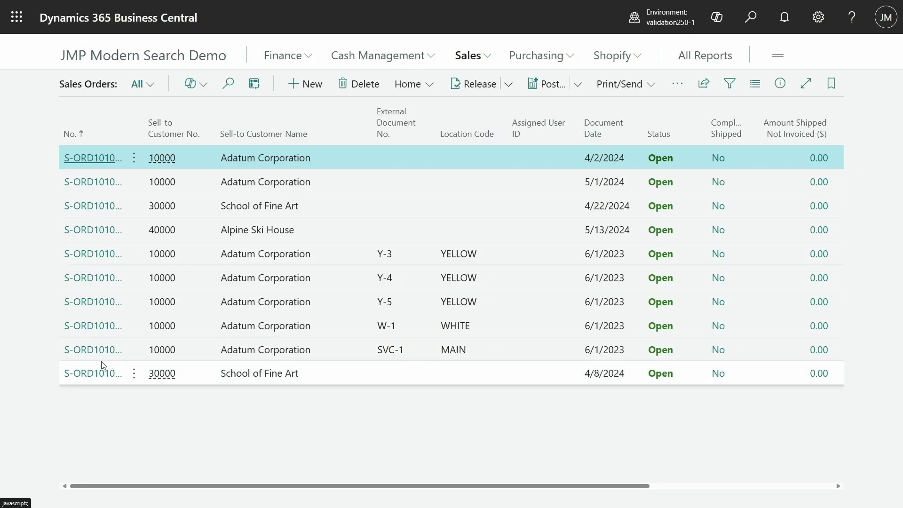
Step: Open sales order S-ORD101010 and clear the first line's item number SP-BOM1303
{"action": "left_click", "coordinate": [95, 375]}
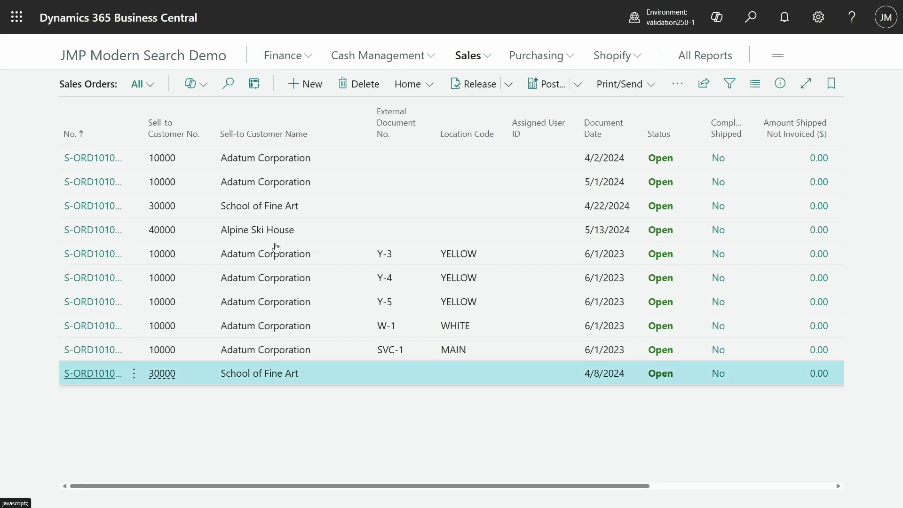
{"action": "scroll", "coordinate": [403, 325], "scroll_direction": "down", "scroll_amount": 3}
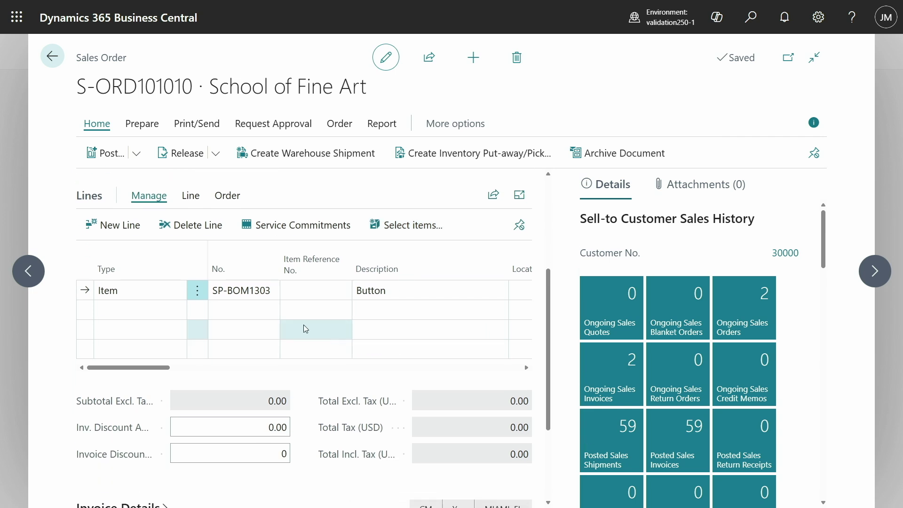
{"action": "left_click", "coordinate": [261, 292]}
{"action": "key", "text": "BackSpace"}
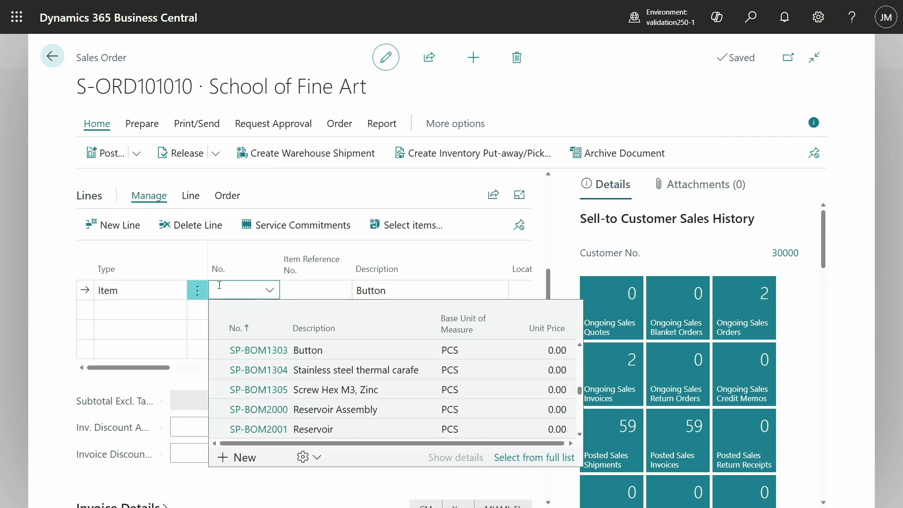
Step: Search the item lookup for 'beans, brazil' in legacy mode, then switch to modern search
{"action": "left_click", "coordinate": [318, 455]}
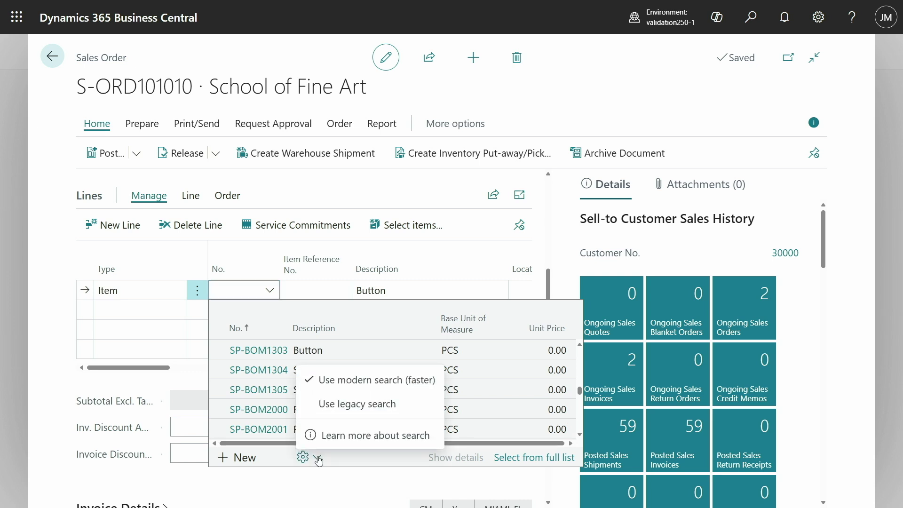
{"action": "left_click", "coordinate": [338, 410]}
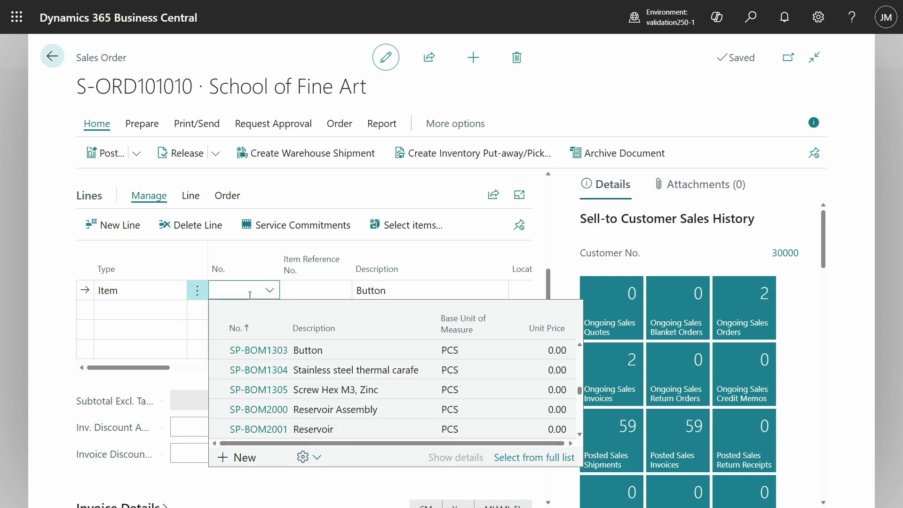
{"action": "type", "text": "bea"}
{"action": "type", "text": "ns, brazil"}
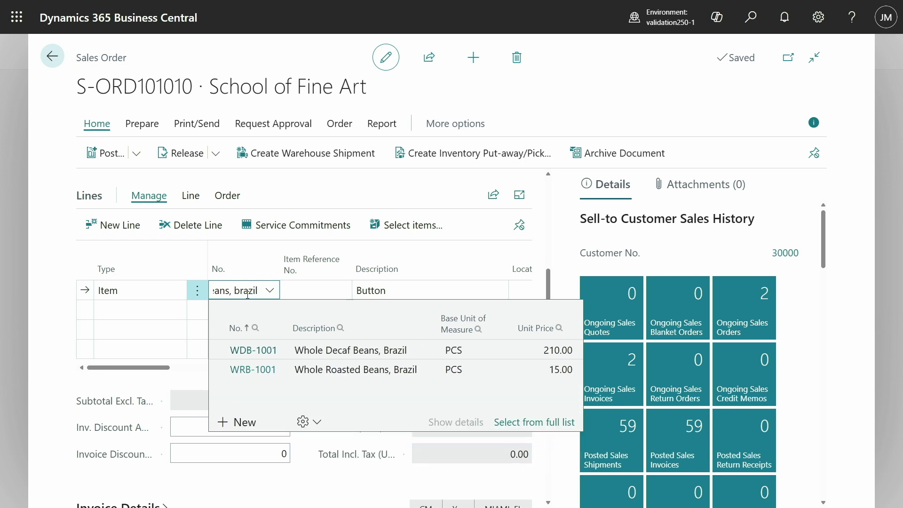
{"action": "left_click", "coordinate": [315, 422]}
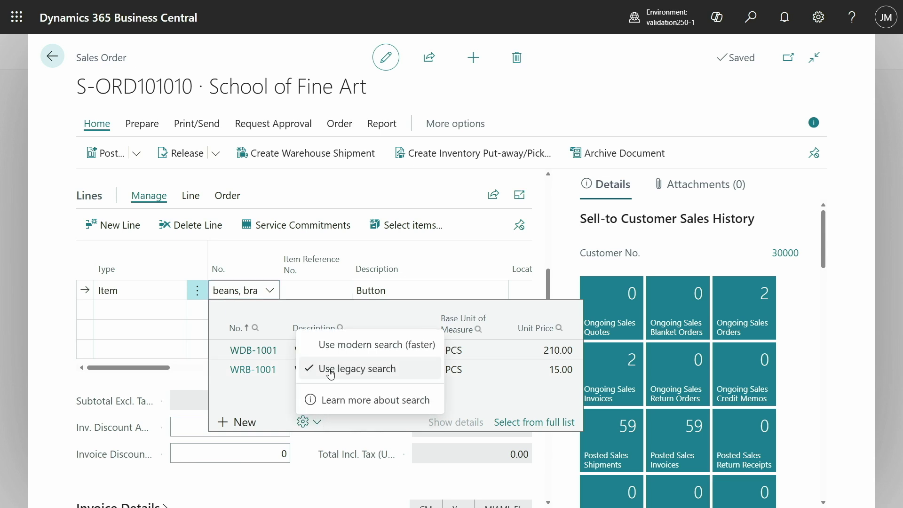
{"action": "left_click", "coordinate": [331, 348]}
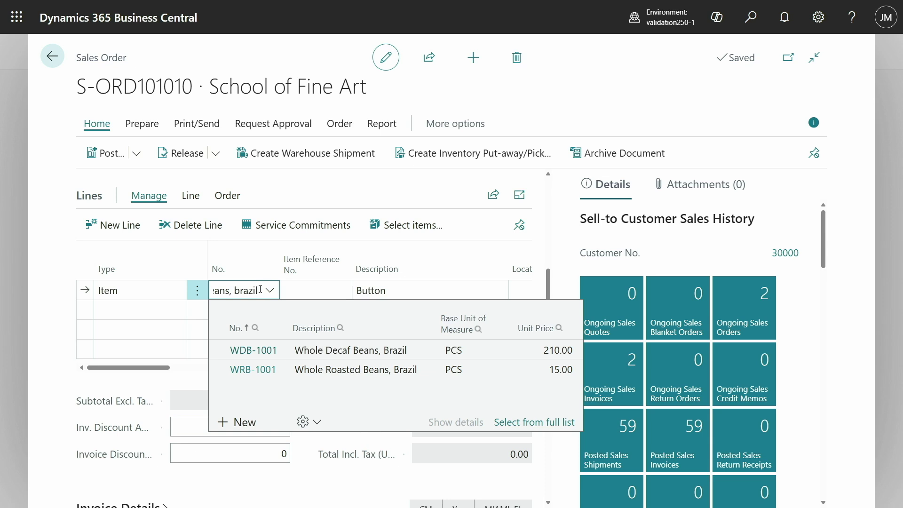
{"action": "left_click_drag", "start_coordinate": [260, 288], "coordinate": [194, 296]}
Step: Filter the line's item lookup by 'beans brazil', then 'Butto', then the wildcard '*1'
{"action": "key", "text": "BackSpace"}
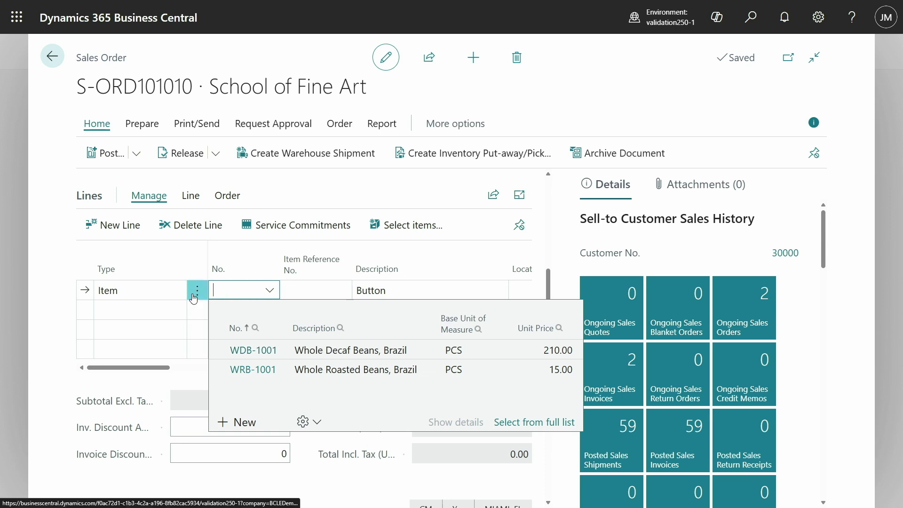
{"action": "type", "text": "beans brazil"}
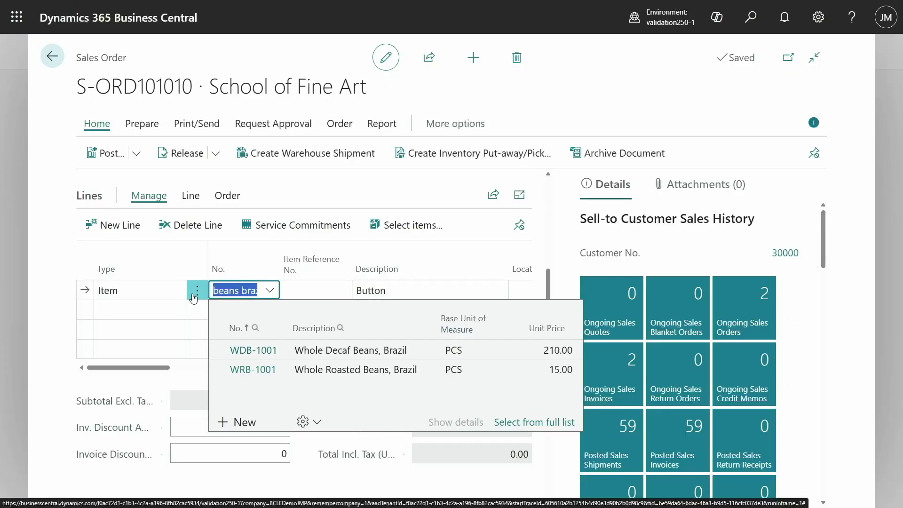
{"action": "type", "text": "Button"}
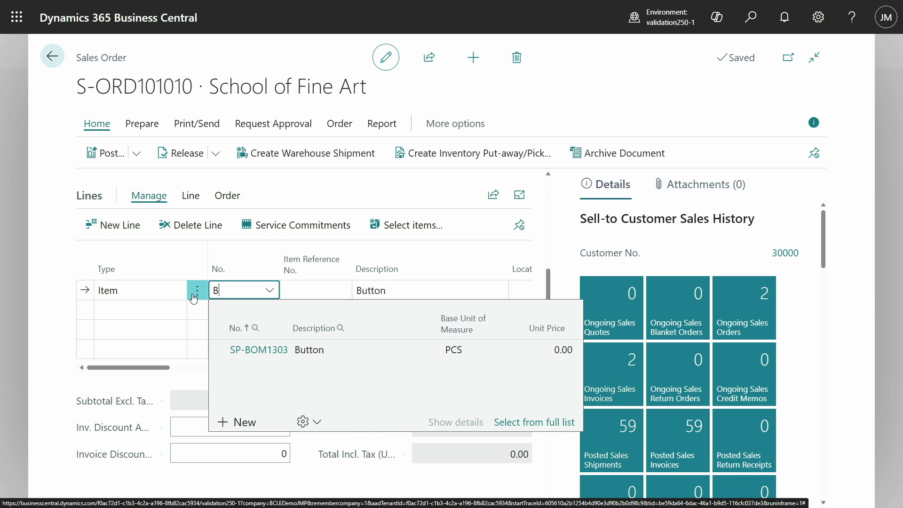
{"action": "key", "text": "BackSpace"}
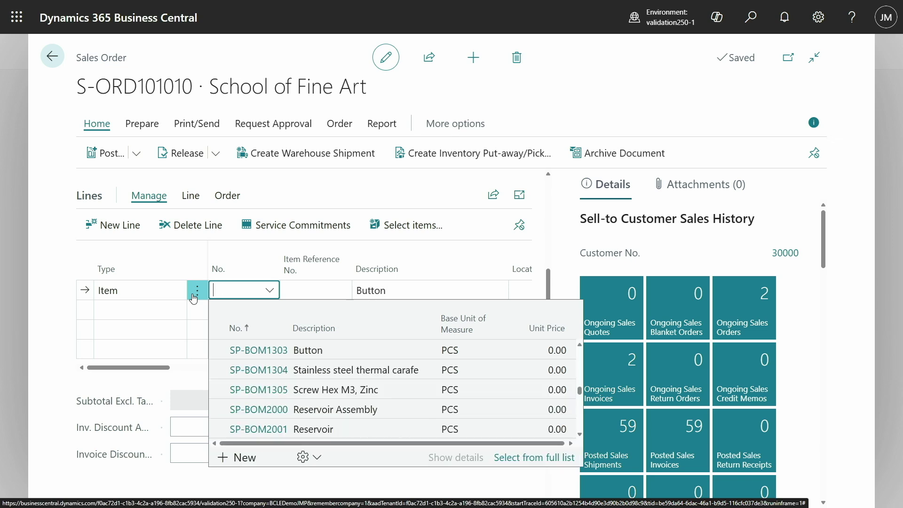
{"action": "type", "text": "*1"}
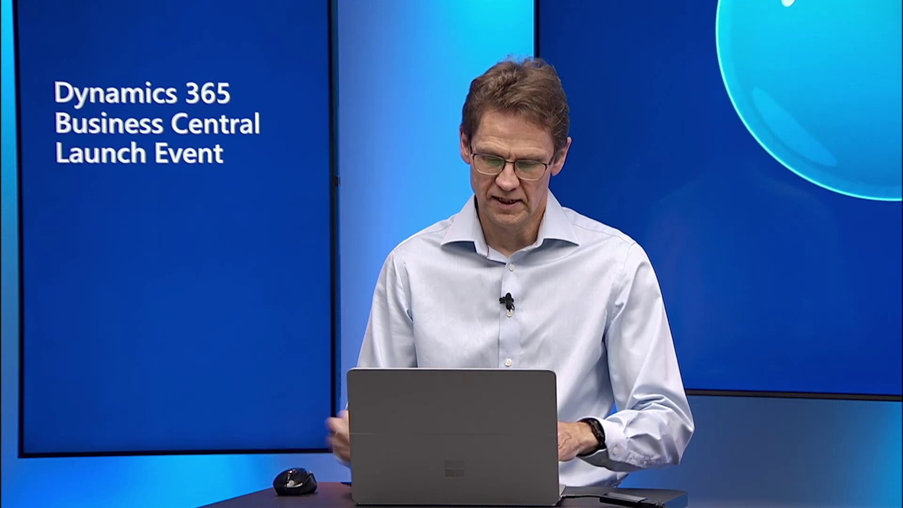
Step: Search company data for 'beans br', then start a new company-data search for '*1303'
{"action": "type", "text": "bea"}
{"action": "type", "text": "ns "}
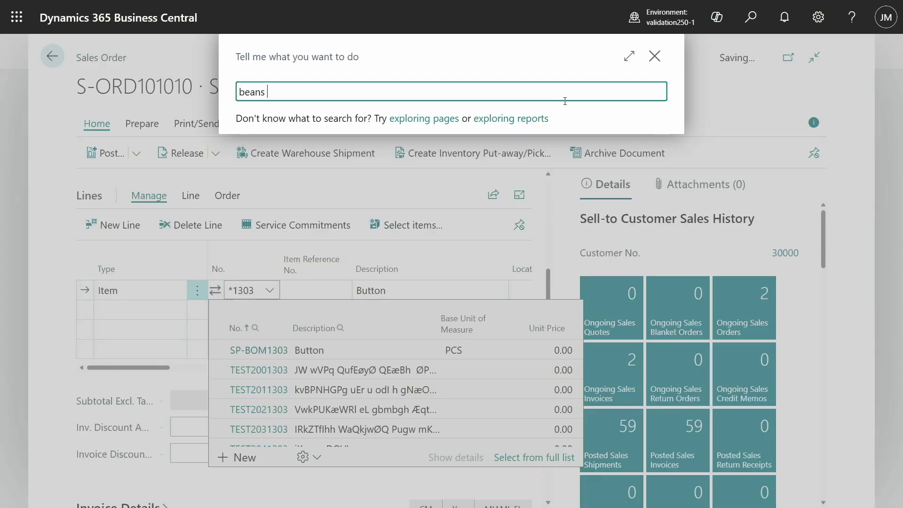
{"action": "type", "text": "brazil"}
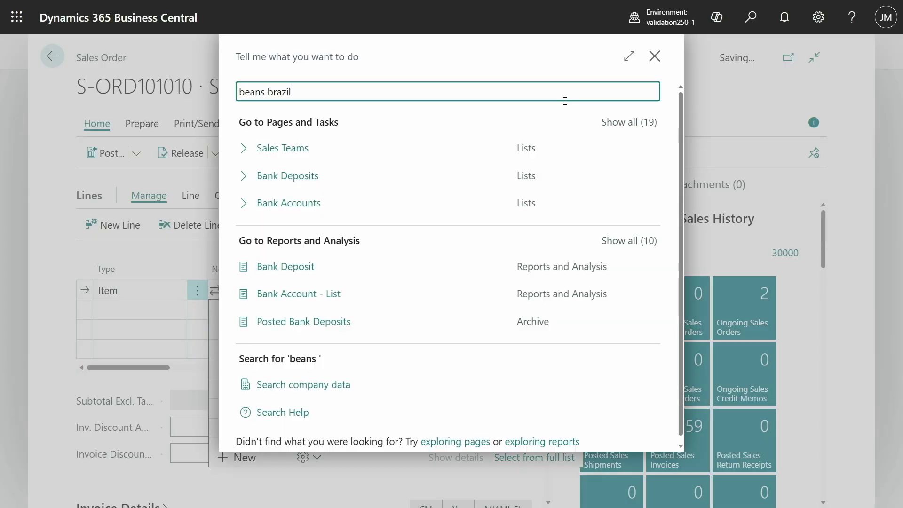
{"action": "left_click", "coordinate": [302, 147]}
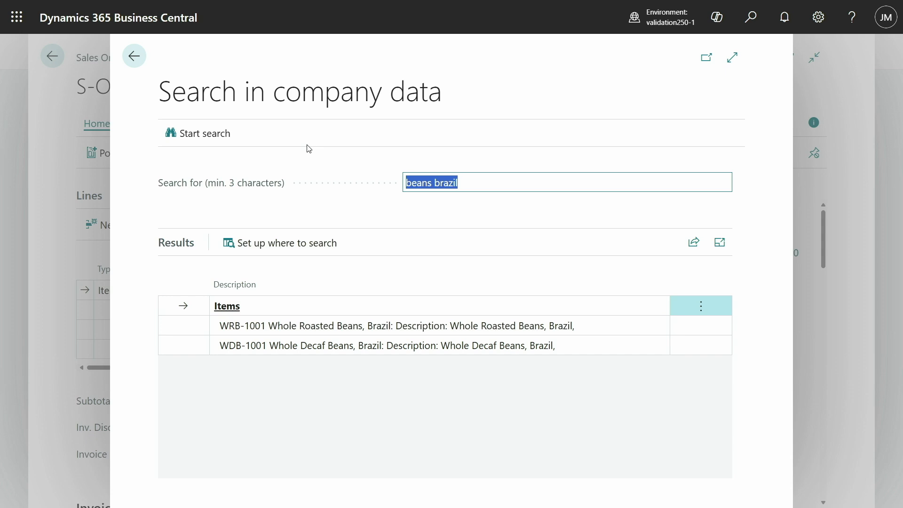
{"action": "type", "text": "*1303"}
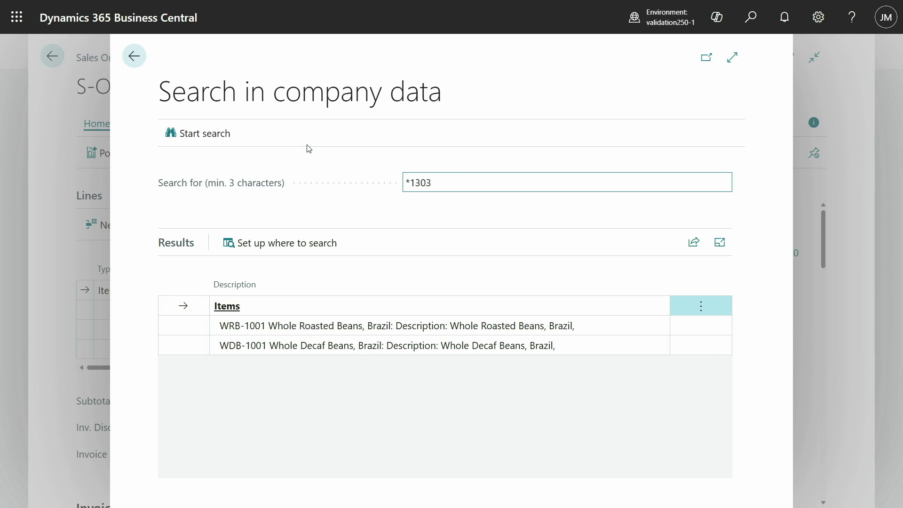
{"action": "left_click", "coordinate": [232, 134]}
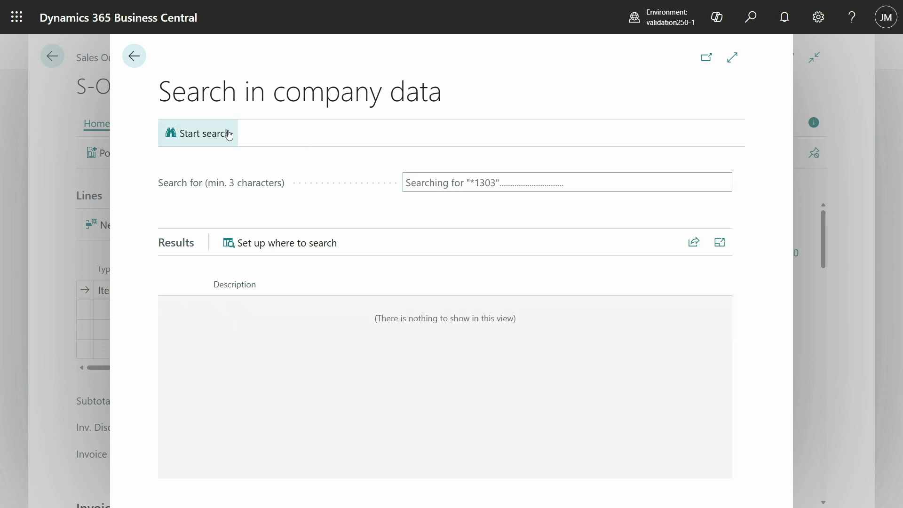